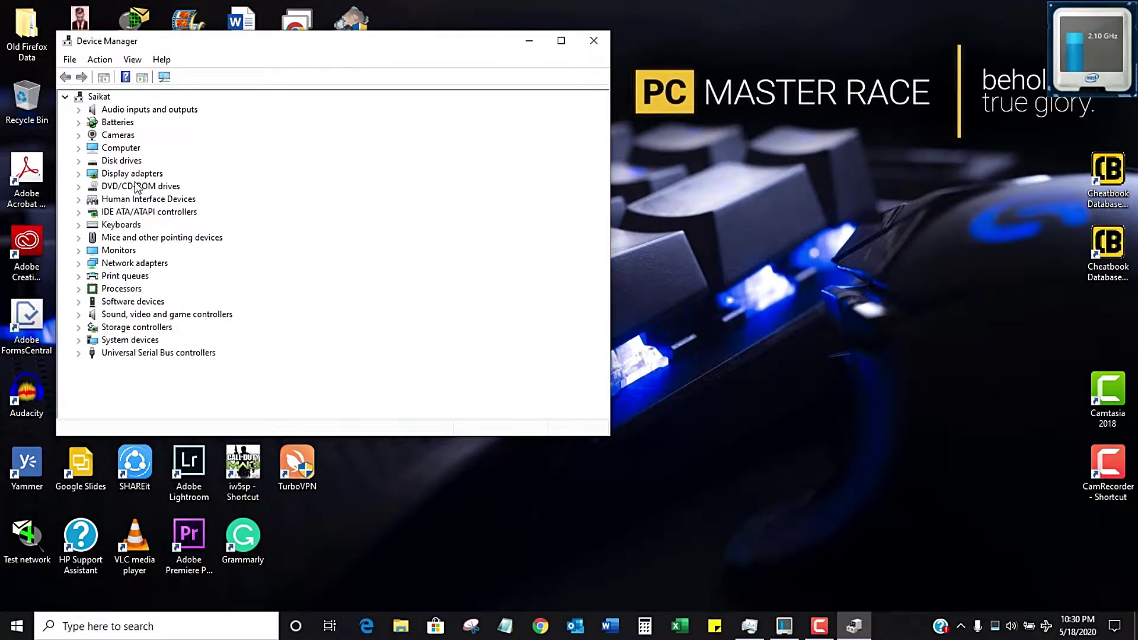
Under Display adapters, start Update driver for Intel(R) HD Graphics Family and pick from a list.
left_click(78, 174)
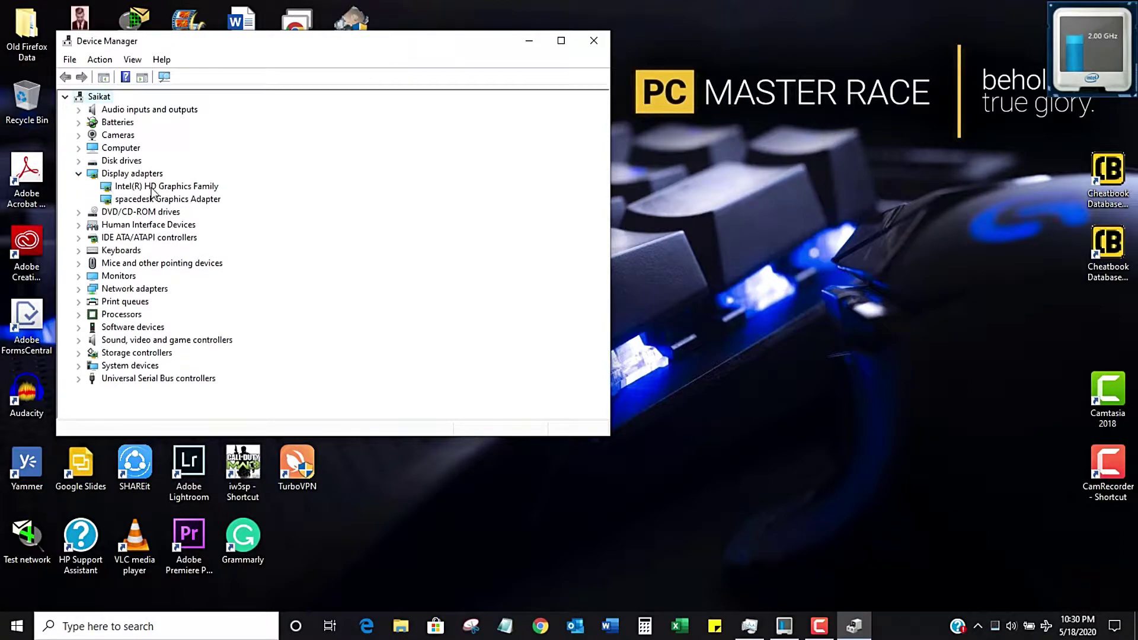
left_click(178, 188)
right_click(178, 188)
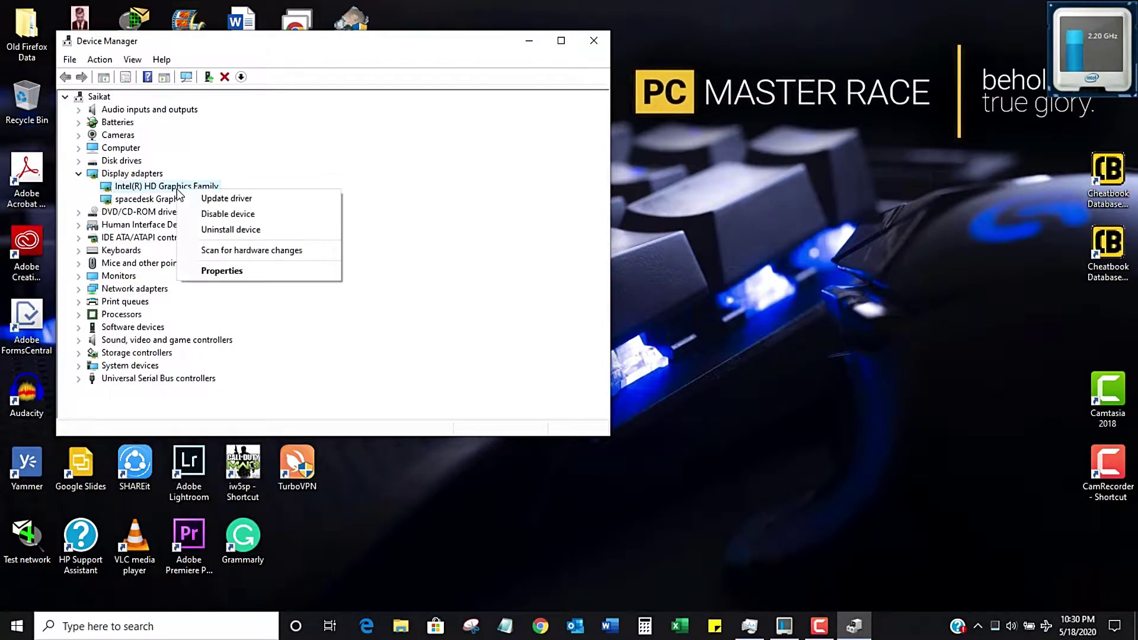
left_click(226, 201)
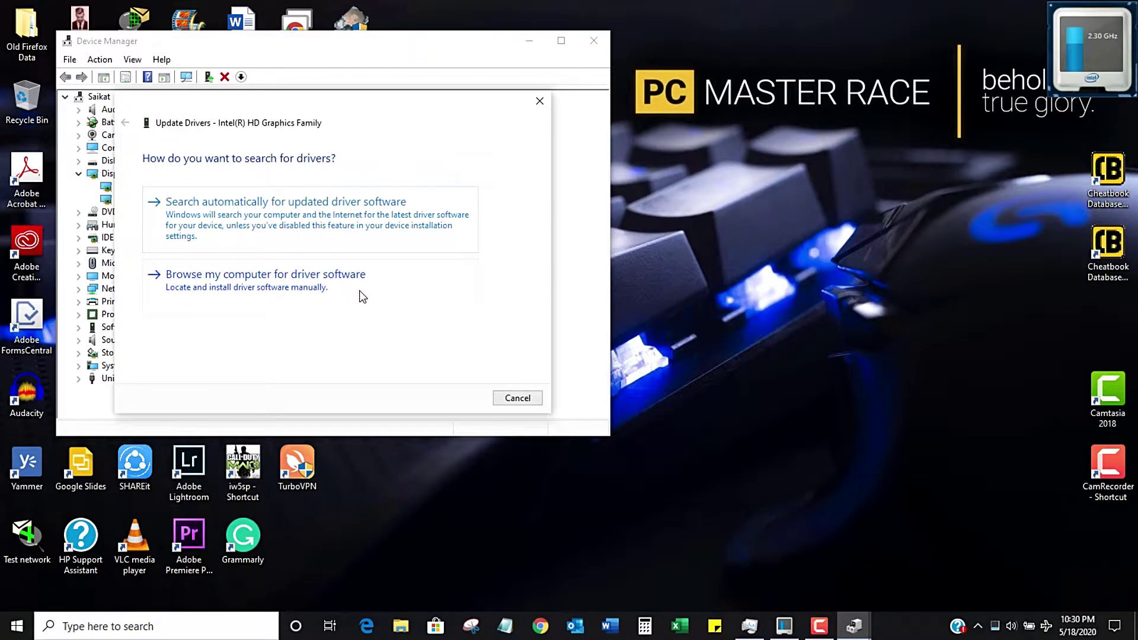
left_click(276, 287)
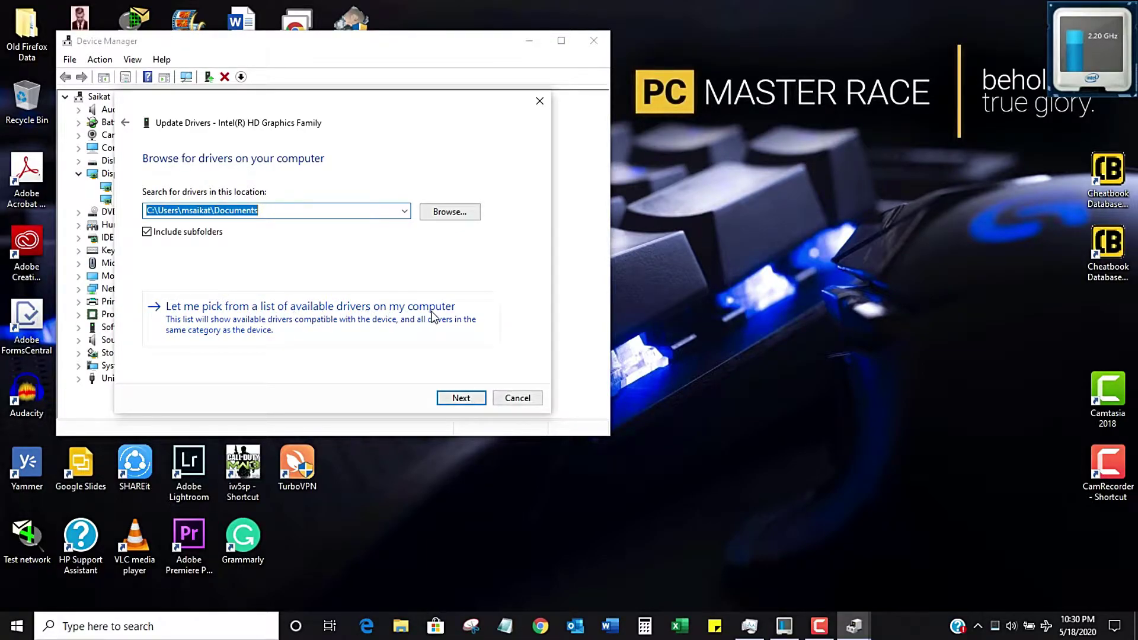
left_click(287, 322)
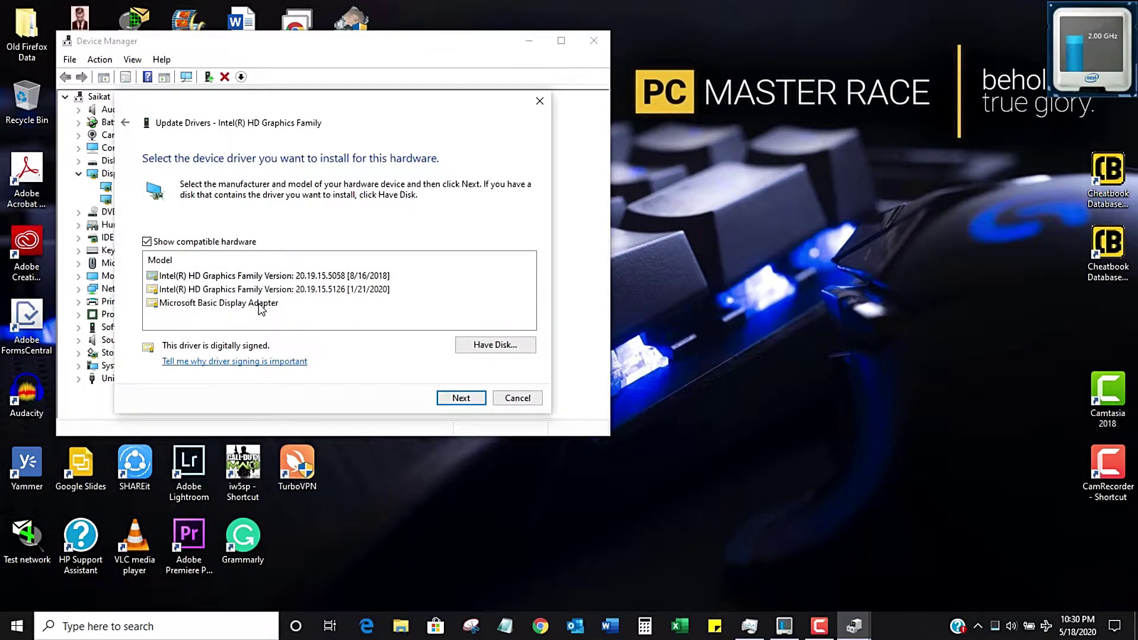
Uncheck Show compatible hardware, scroll Intel Corporation's display models, then close the Update Drivers wizard.
left_click(147, 242)
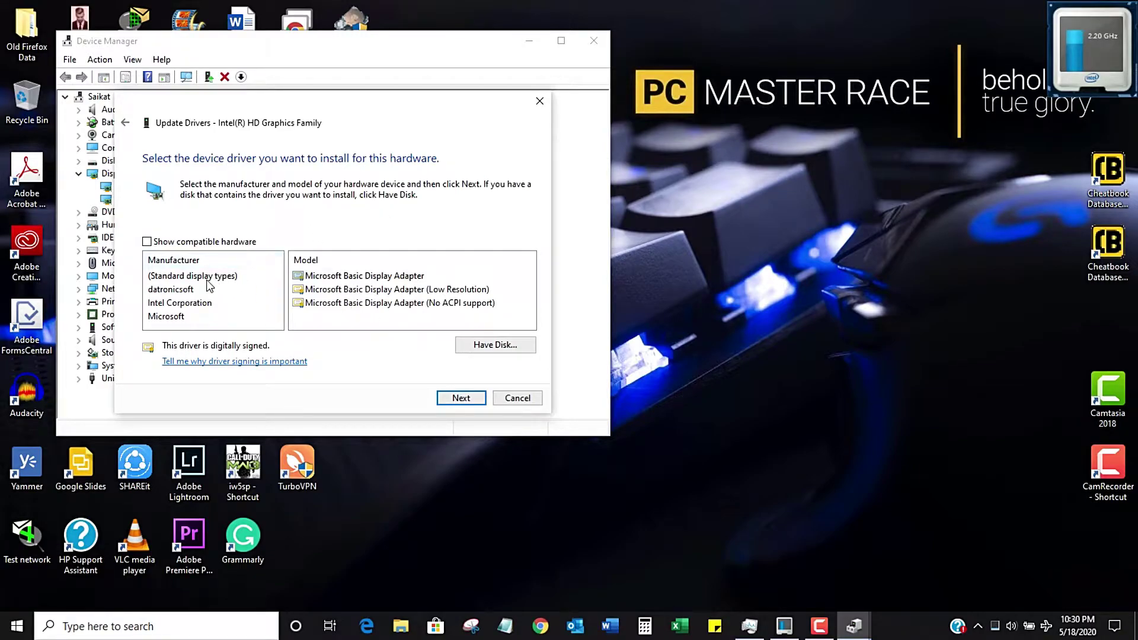
left_click(197, 310)
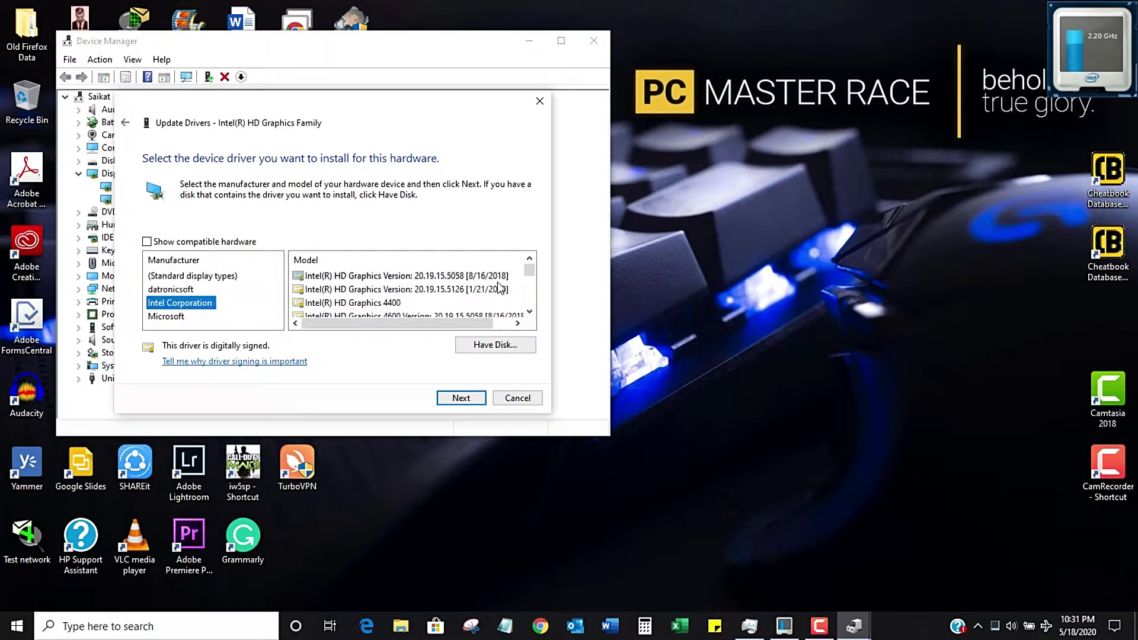
mouse_move(528, 269)
left_mouse_down()
mouse_move(535, 305)
mouse_move(535, 266)
left_mouse_up()
left_click(539, 101)
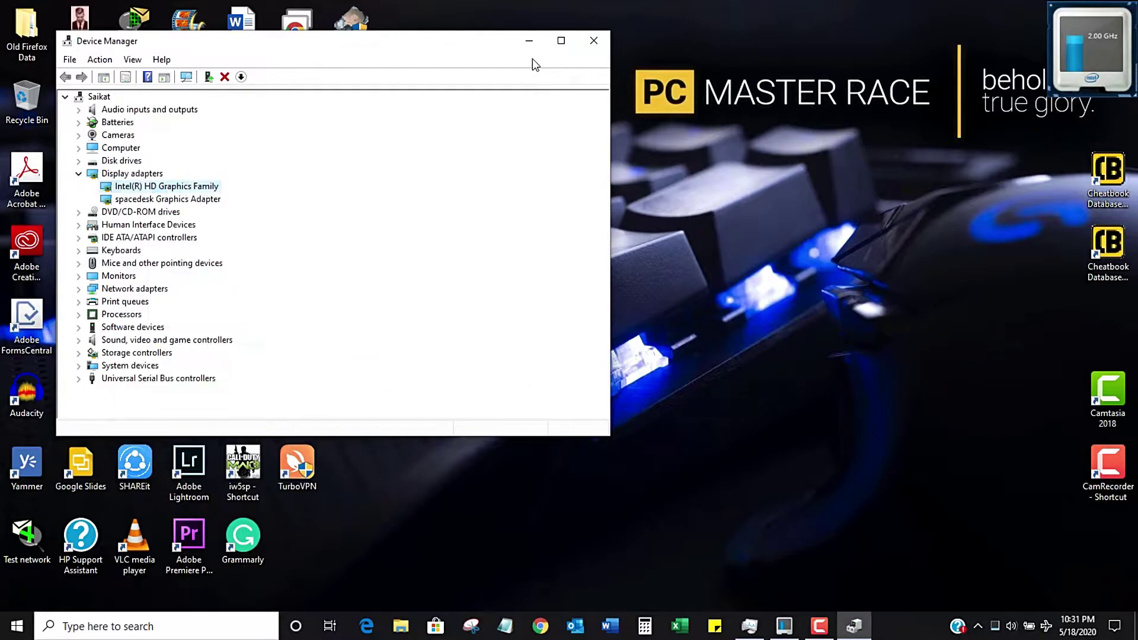
Minimize Device Manager to the desktop, opening and dismissing the power-user quick links menu.
left_click(531, 43)
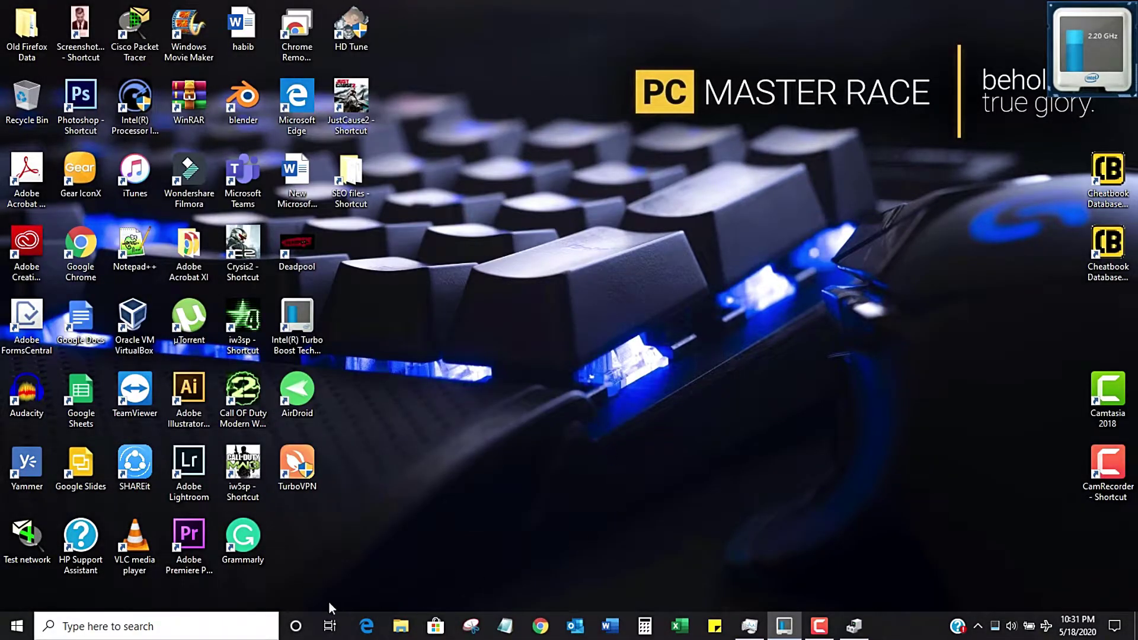
right_click(20, 631)
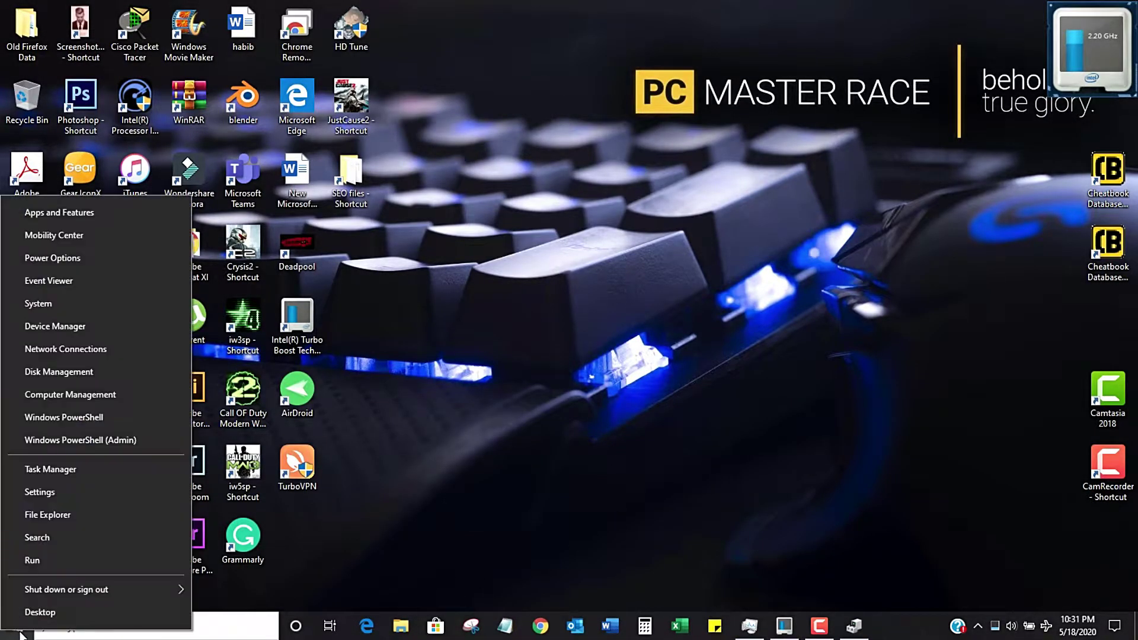
left_click(19, 632)
right_click(18, 629)
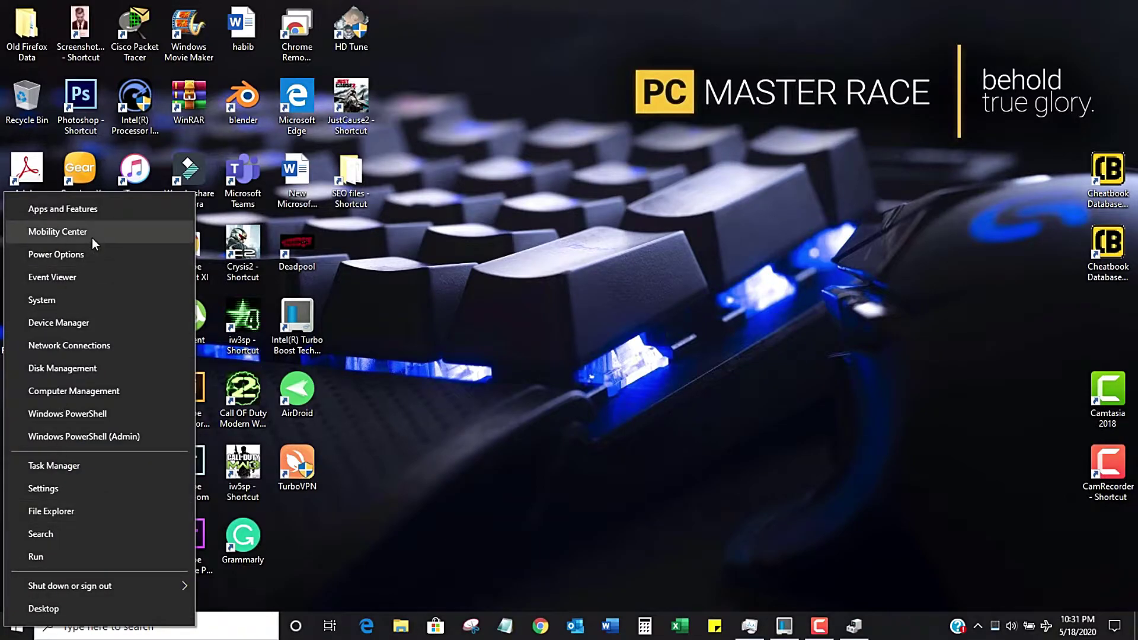
left_click(546, 248)
Open File Explorer on This PC and bring up its context menu.
left_click(401, 626)
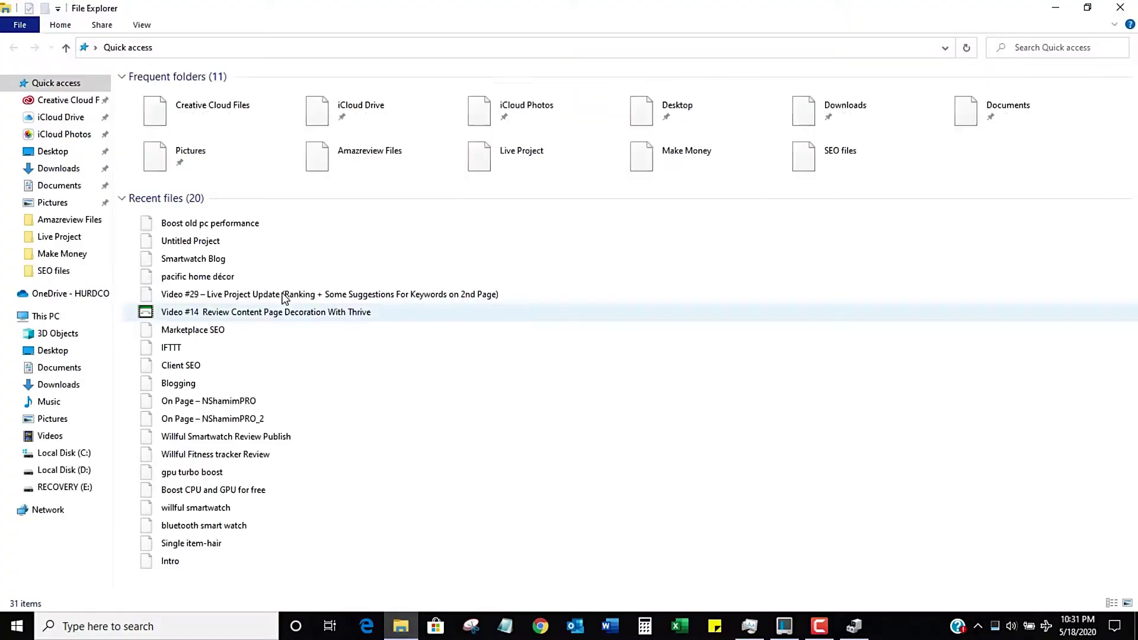
left_click(84, 322)
right_click(84, 326)
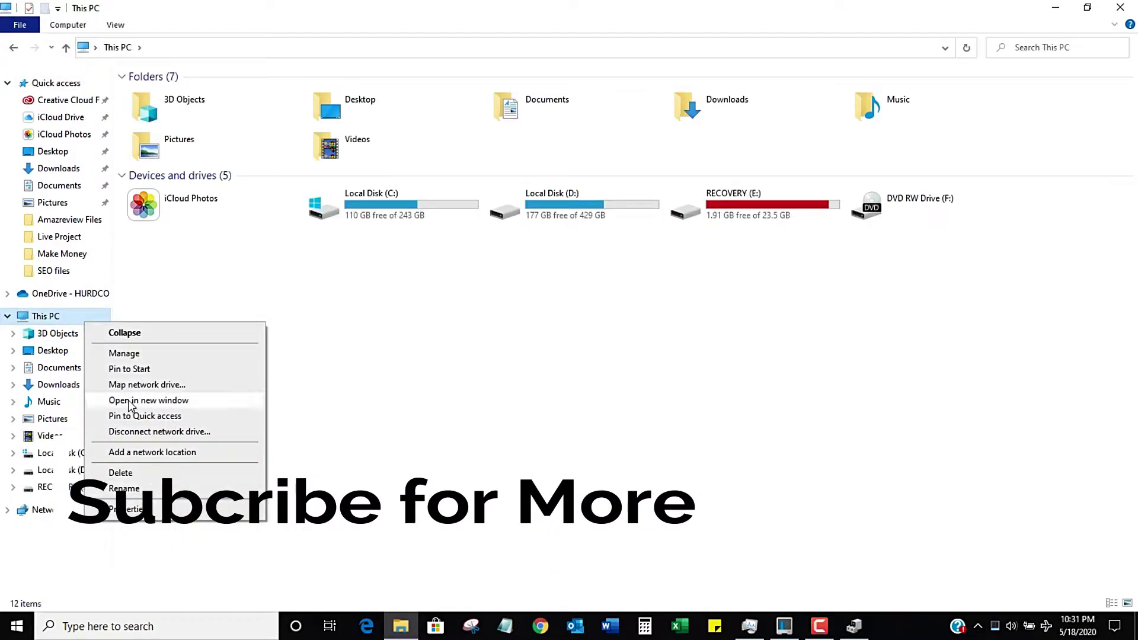
View This PC's Properties showing the Core i5-4210U, close them, and launch Chrome.
left_click(159, 513)
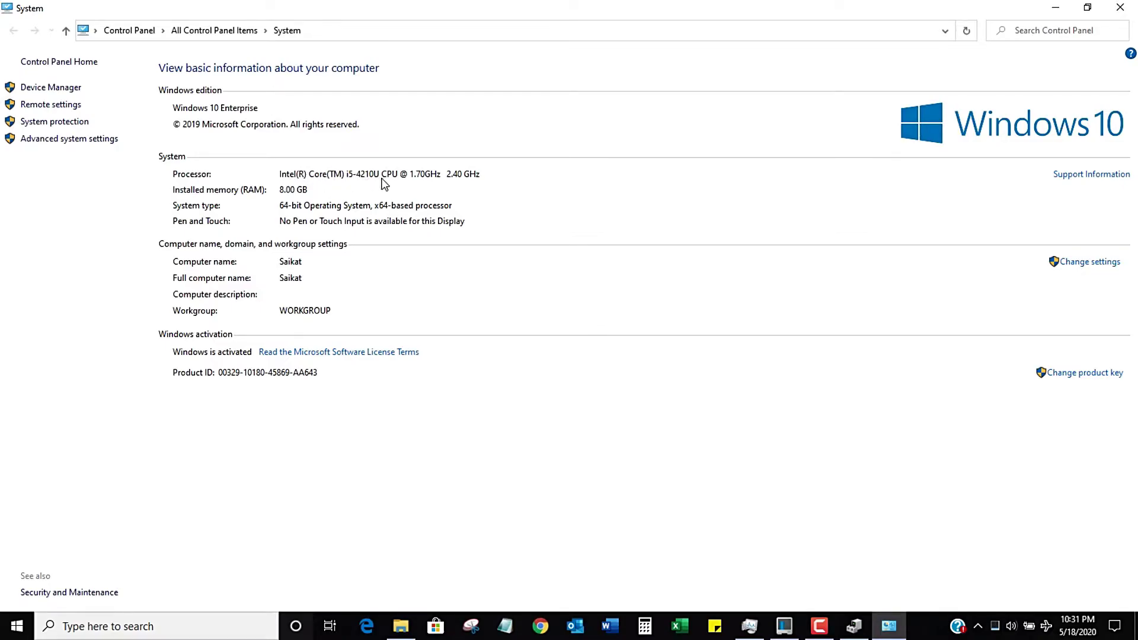
left_click(1055, 7)
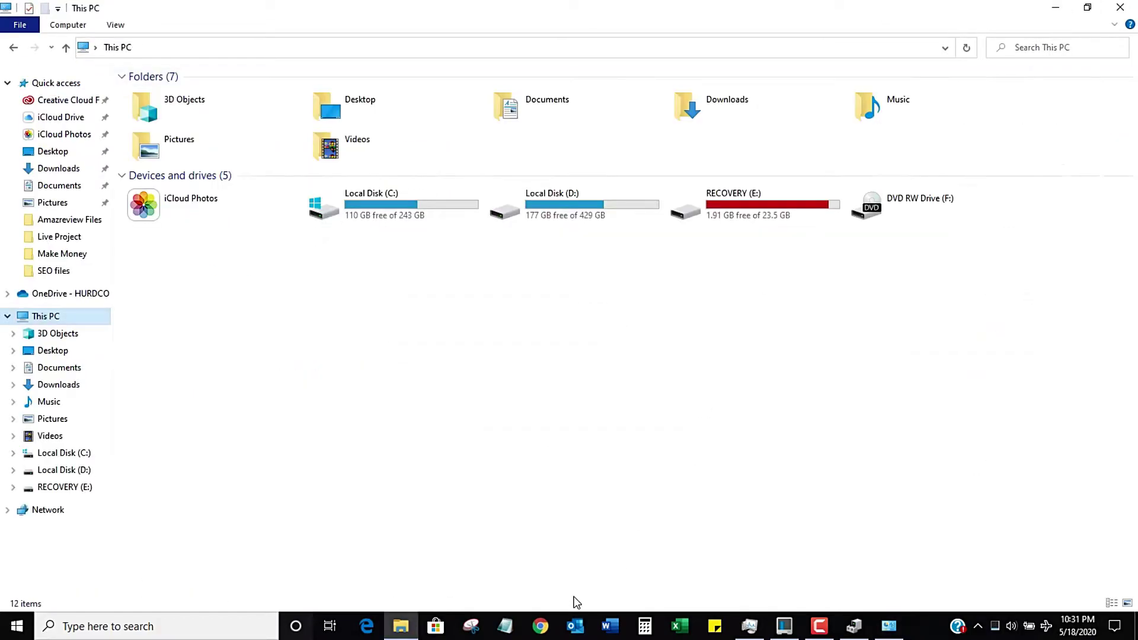
left_click(541, 626)
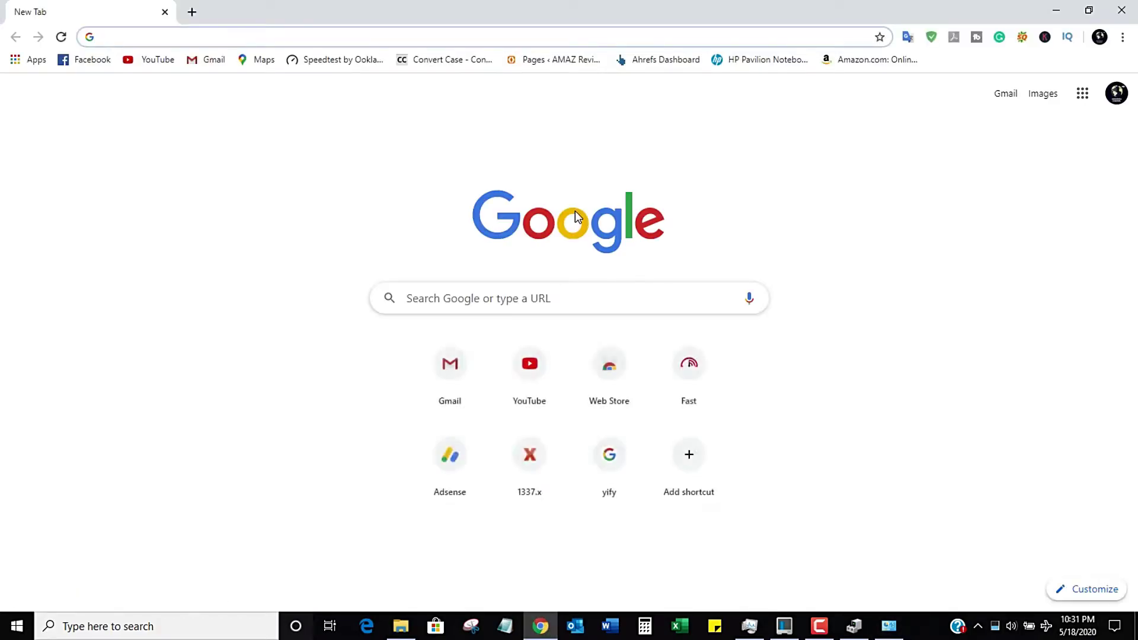
Search Google for 'intel core i5-4210u bluetooth driver' and turn airplane mode off.
left_click(499, 299)
type("intel")
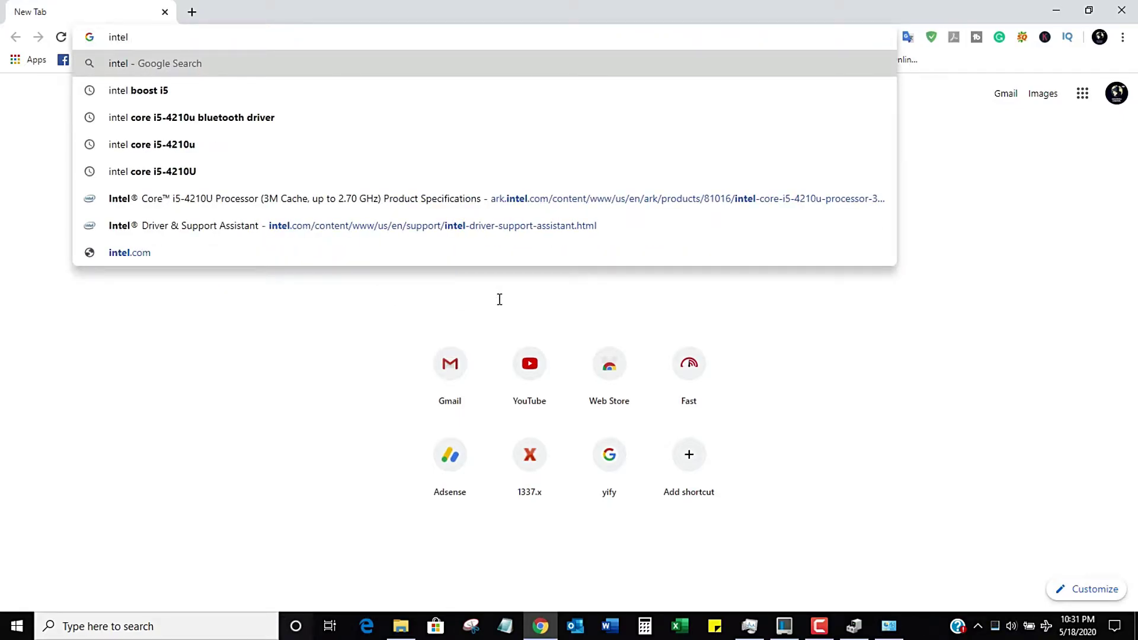
left_click(164, 120)
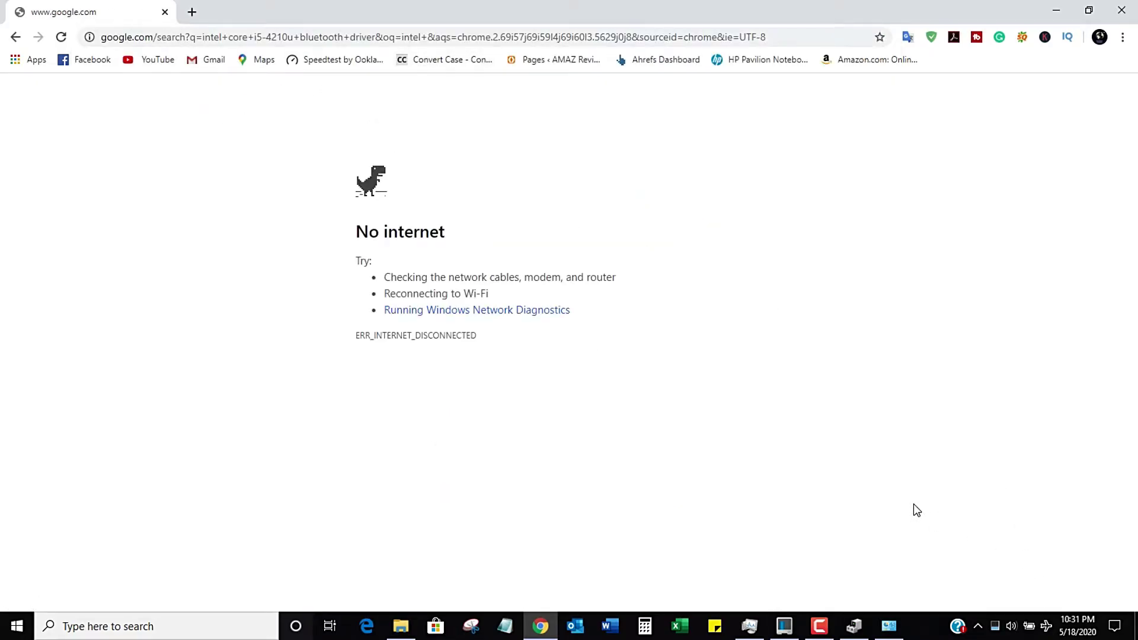
key("XF86RFKill")
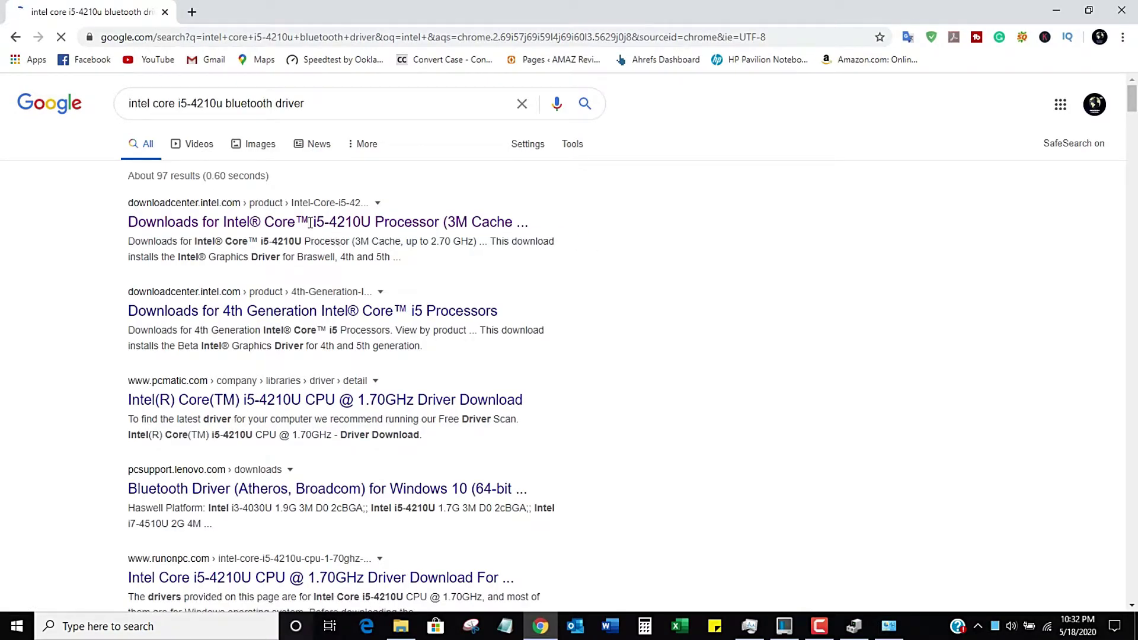
Trim the query to 'intel core i5-4210u', search again, and open Intel's product page.
double_click(321, 106)
key("BackSpace")
key("BackSpace")
key("BackSpace")
key("BackSpace")
key("BackSpace")
key("BackSpace")
key("BackSpace")
key("BackSpace")
key("BackSpace")
key("BackSpace")
key("BackSpace")
key("BackSpace")
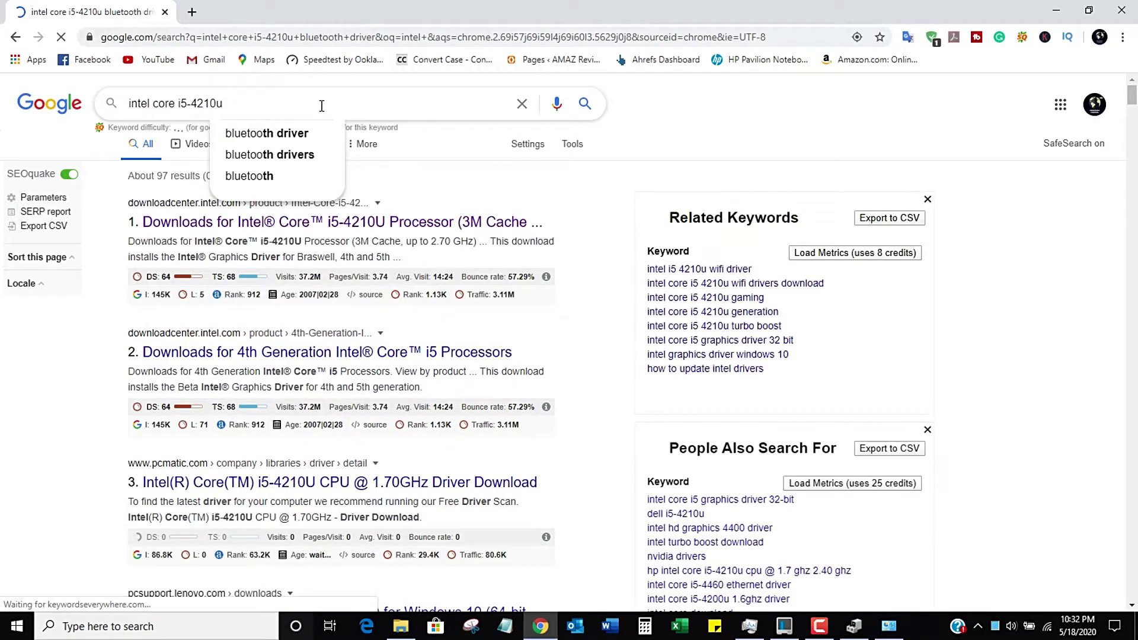
key("Return")
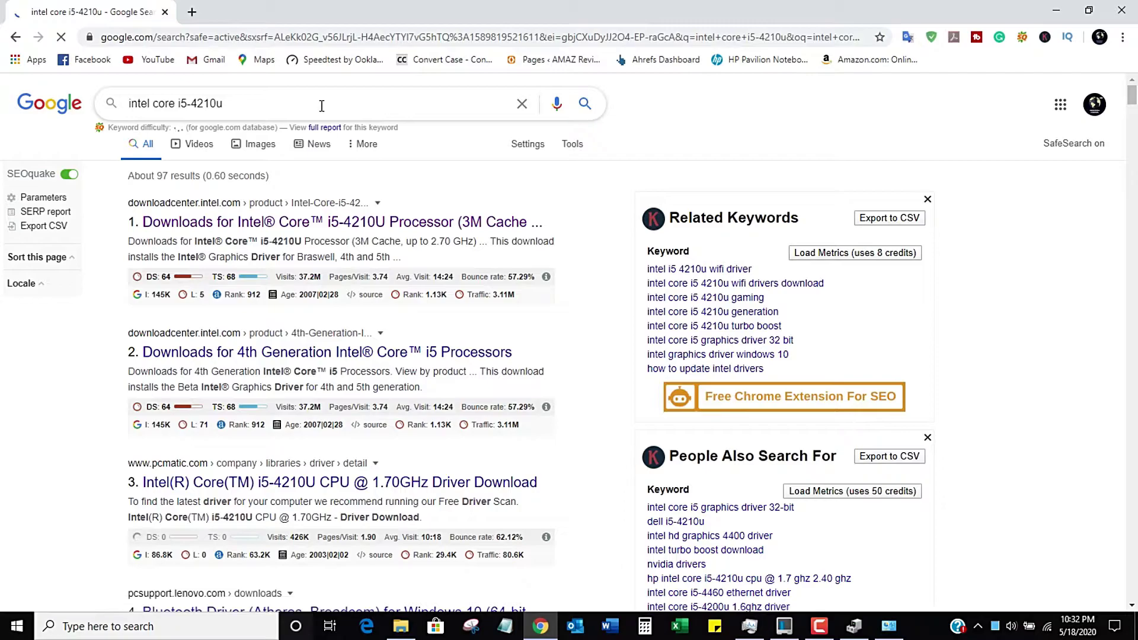
left_click(356, 223)
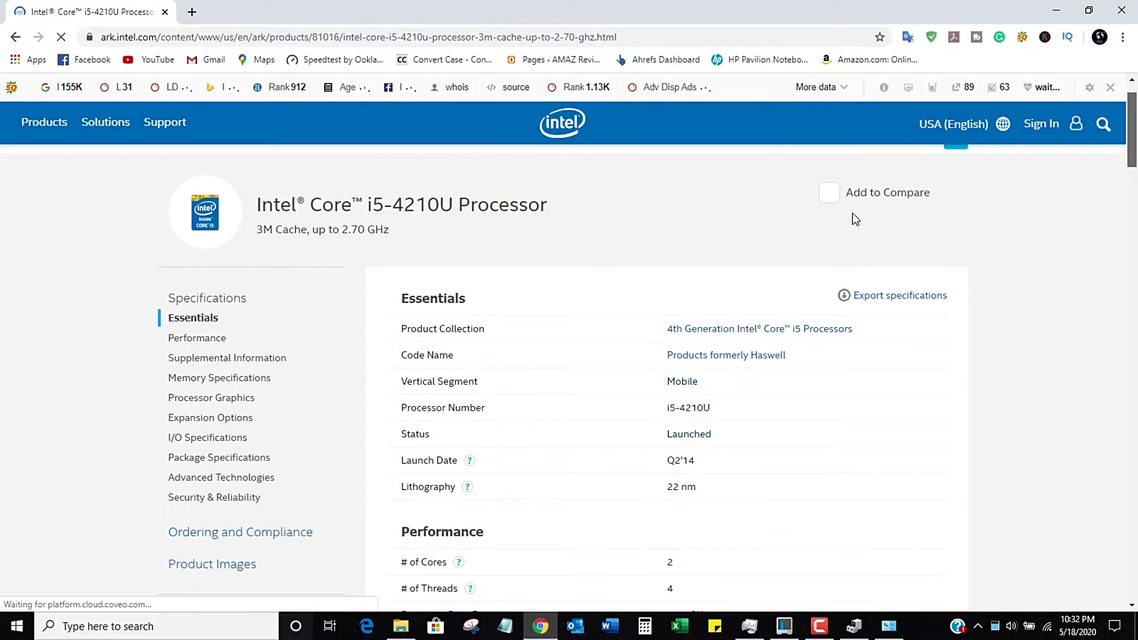
On Intel ARK, highlight the processor name and Processor Graphics 'Intel® HD Graphics 4400', then minimize Chrome.
left_click_drag(256, 204, 575, 205)
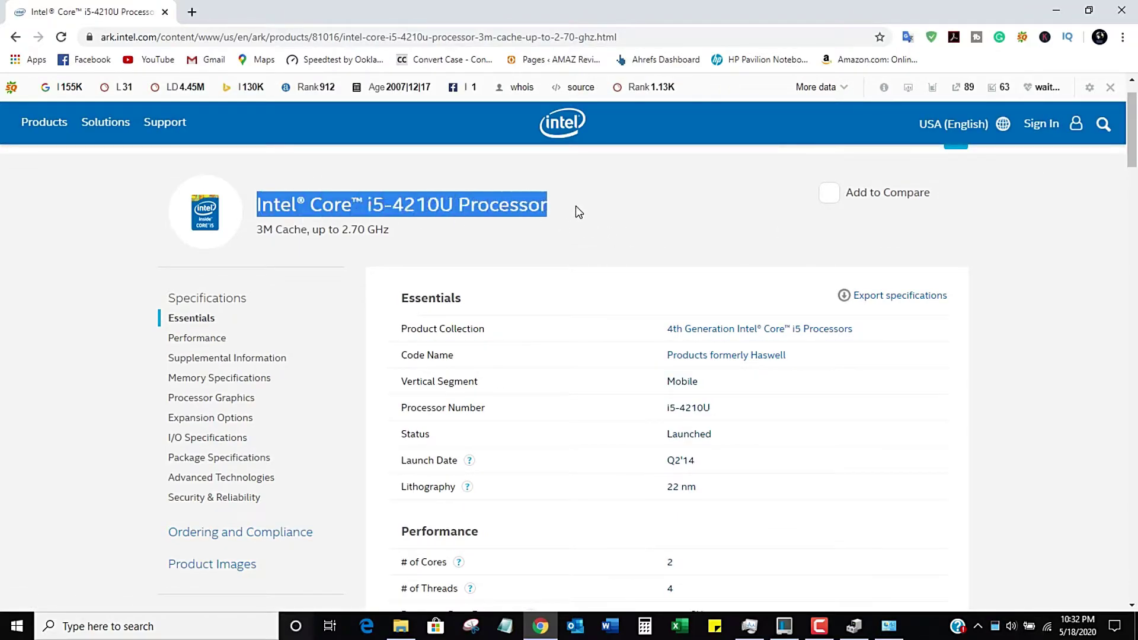
left_click(1023, 300)
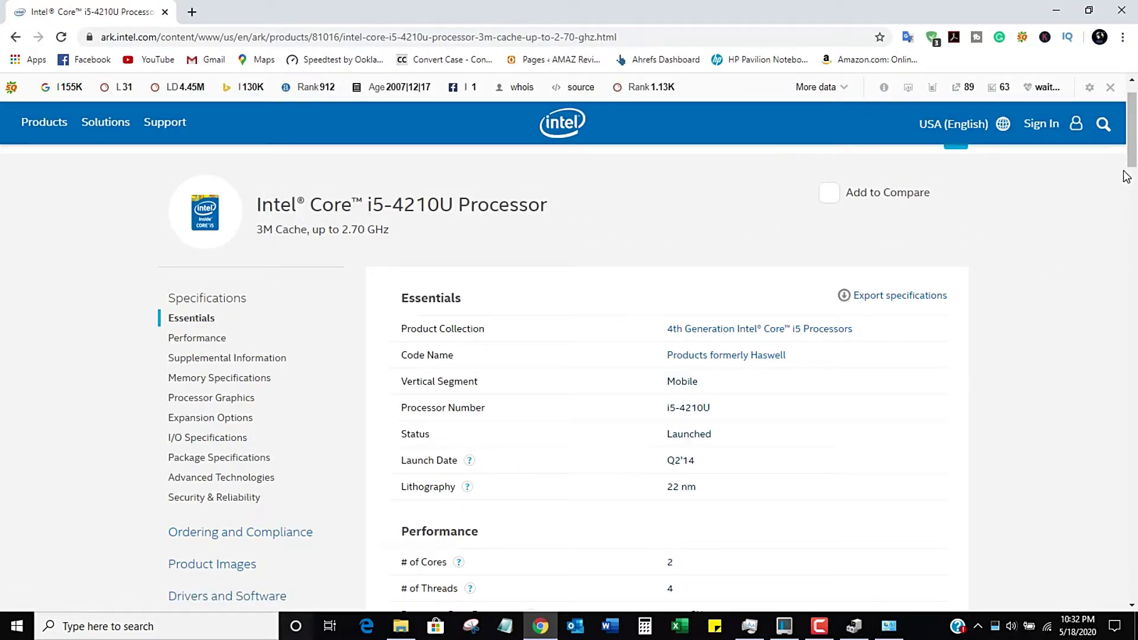
left_click_drag(1134, 156, 1135, 271)
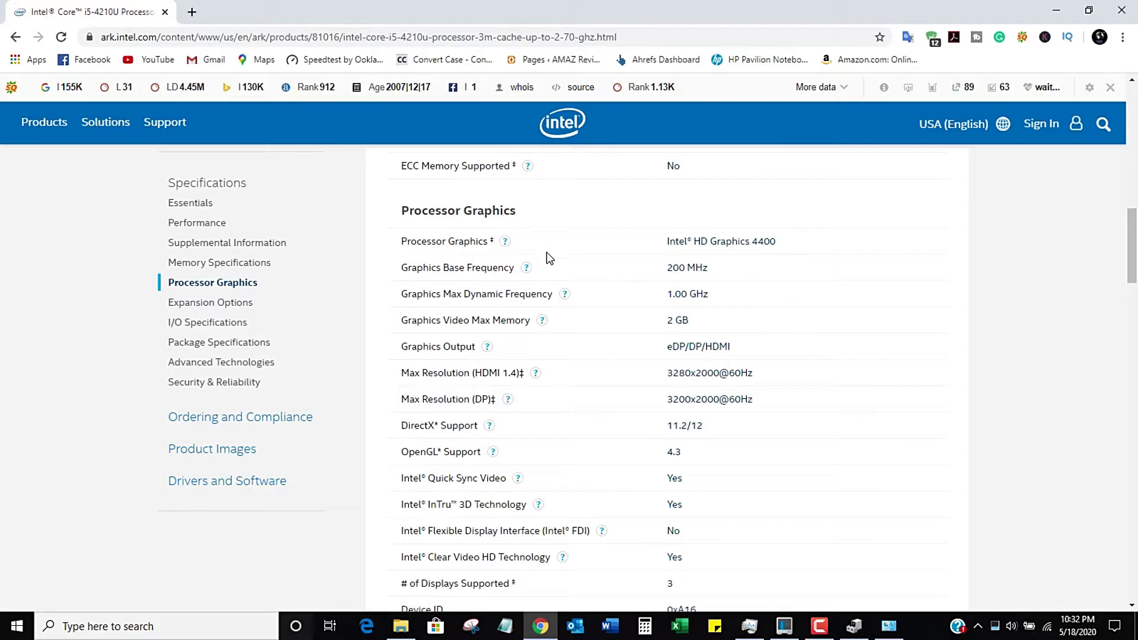
left_click_drag(399, 213, 533, 223)
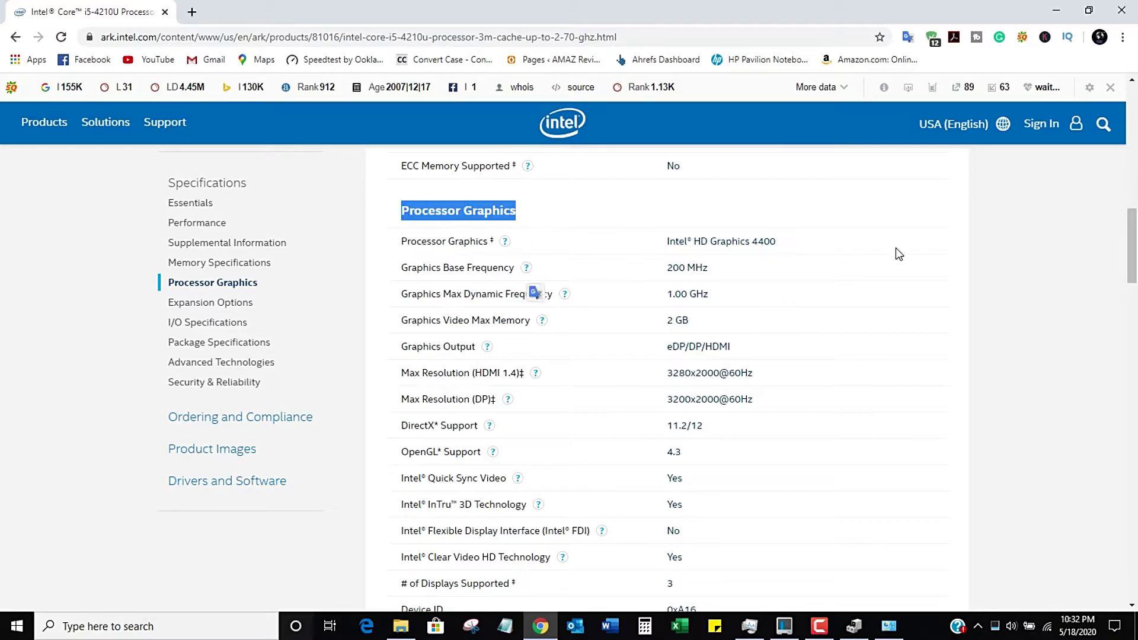
left_click(746, 267)
left_click_drag(660, 244, 778, 255)
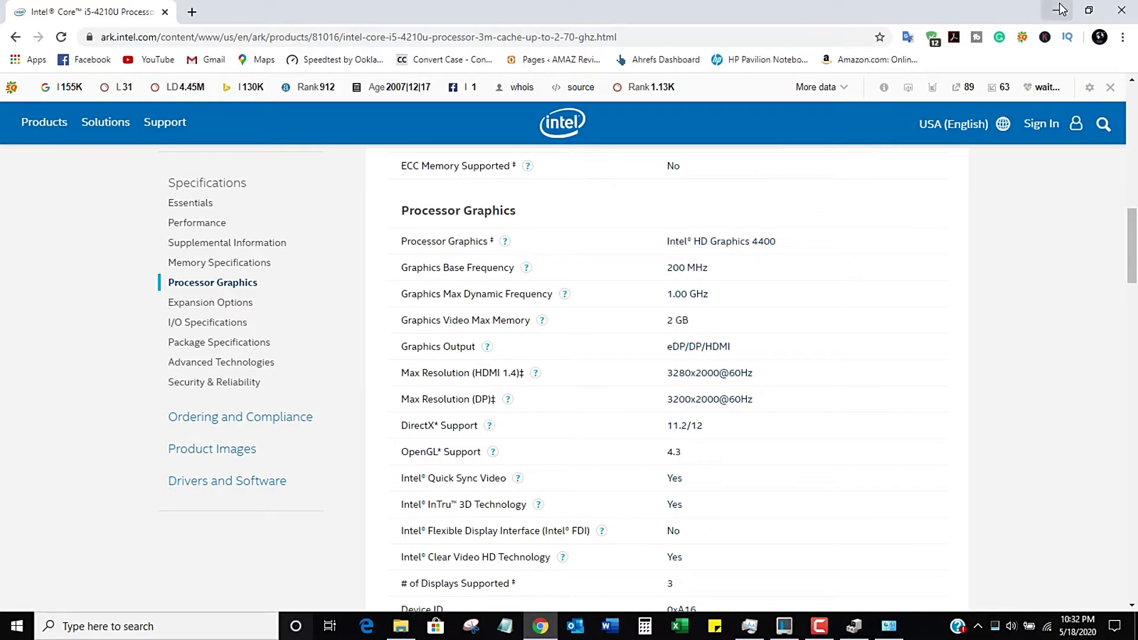
left_click(1056, 10)
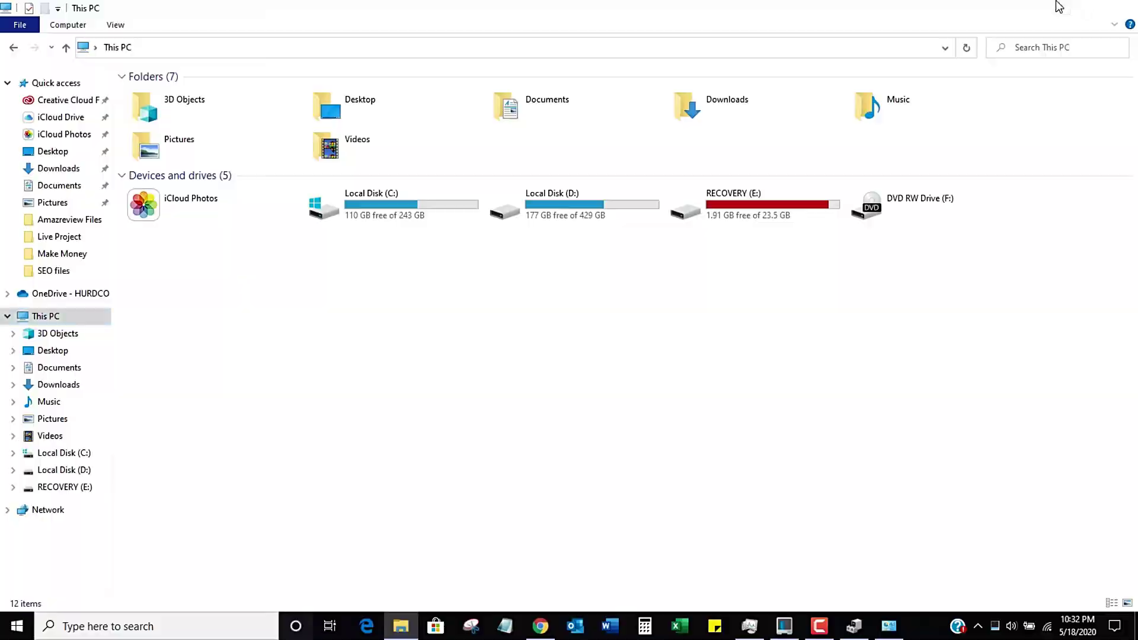
Minimize File Explorer, refresh the desktop, and bring Device Manager back to the front.
left_click(1056, 8)
right_click(611, 288)
left_click(663, 330)
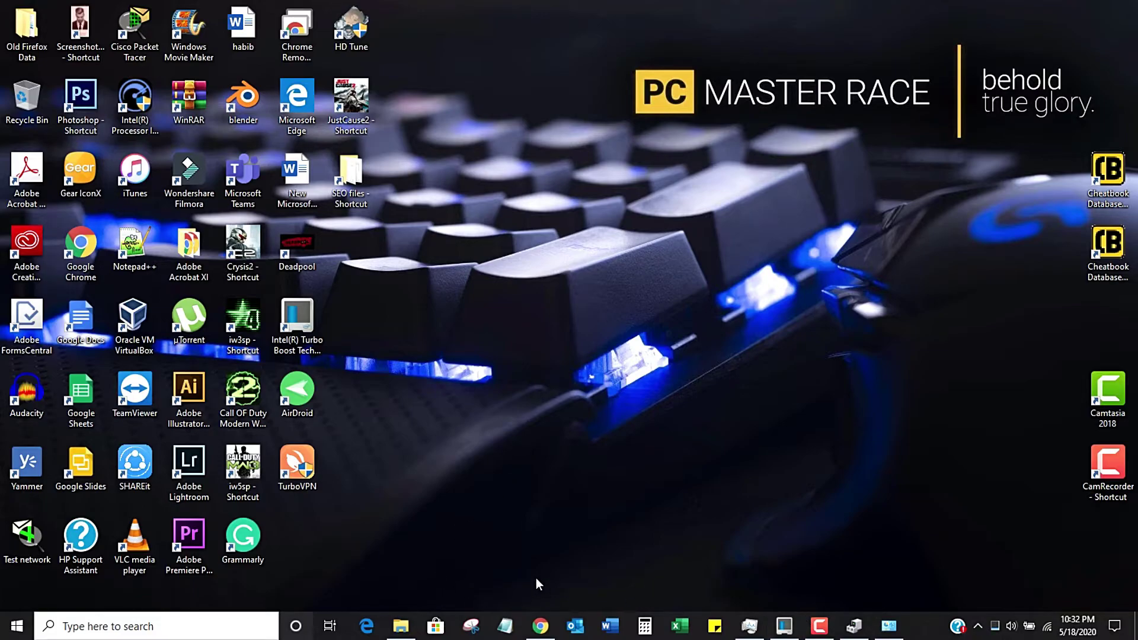
left_click(854, 626)
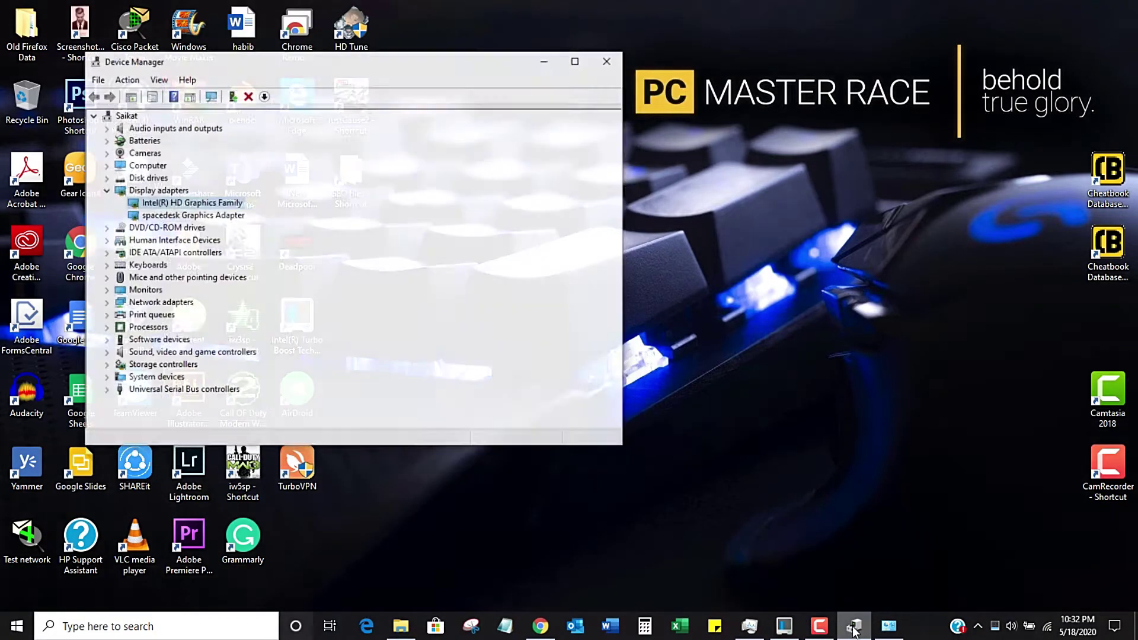
Start Update driver for Intel(R) HD Graphics Family, browsing the computer to pick from a list.
right_click(153, 188)
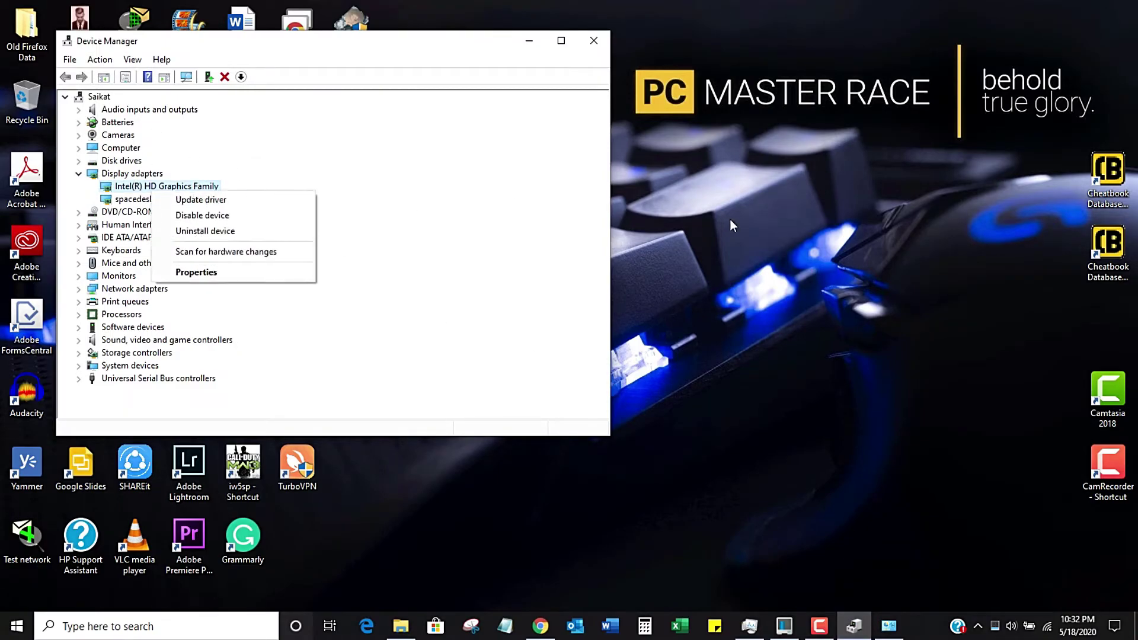
left_click(859, 514)
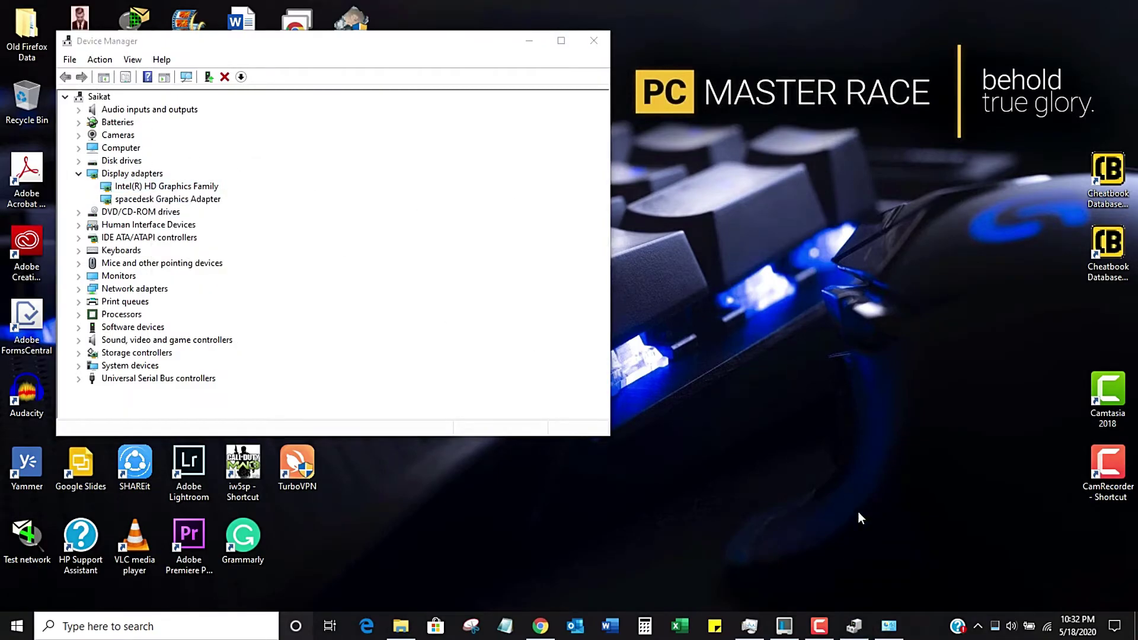
left_click(195, 189)
right_click(196, 189)
left_click(271, 194)
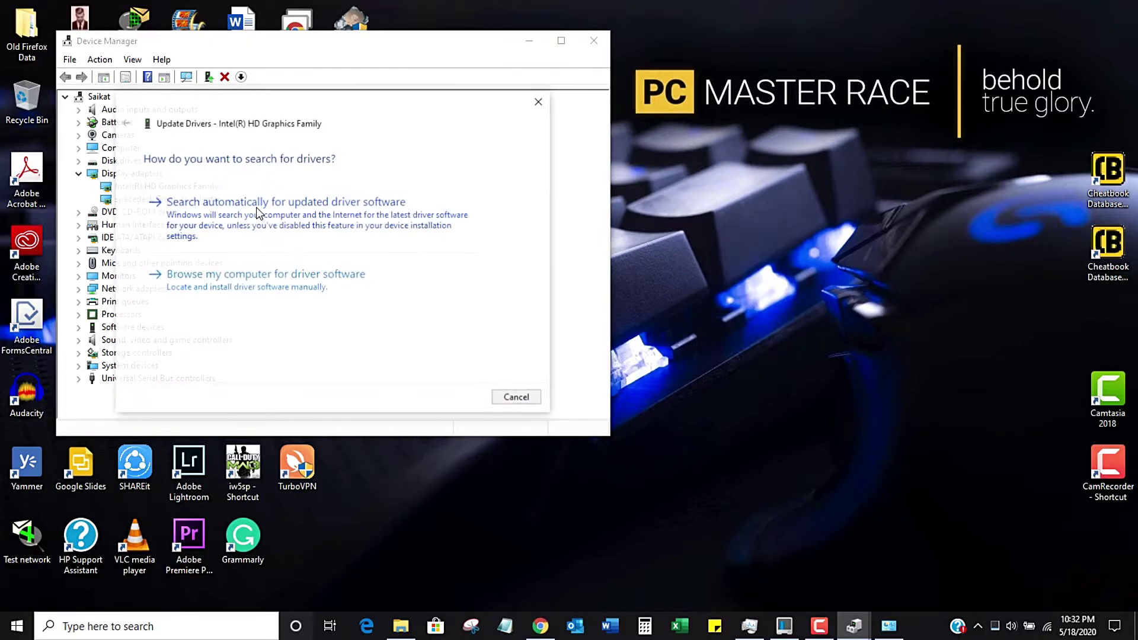
left_click(249, 284)
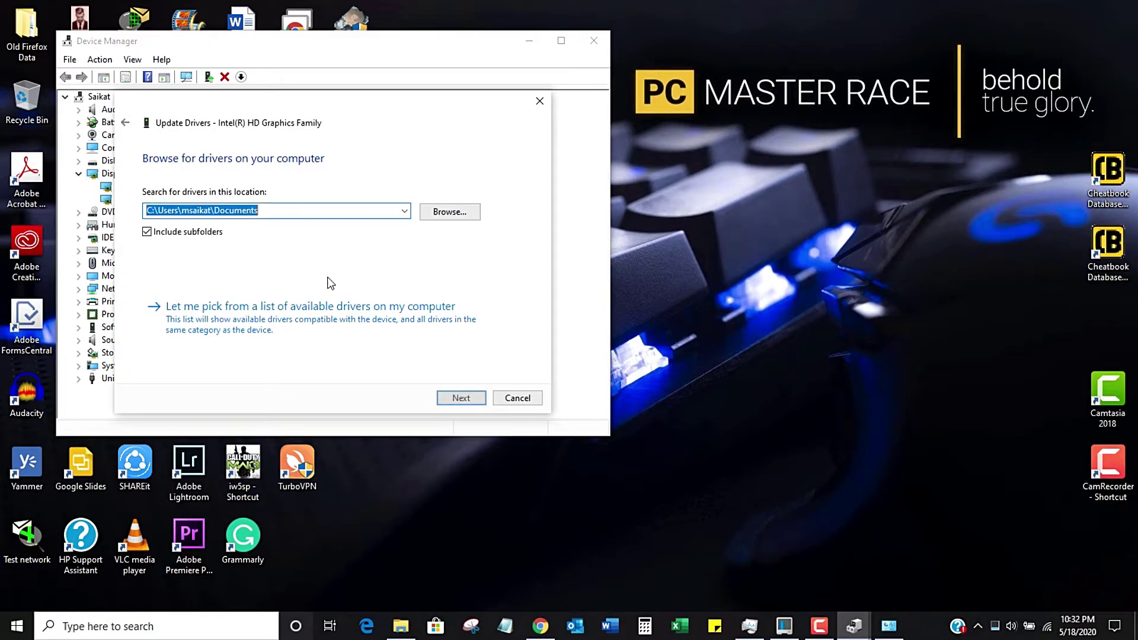
left_click(274, 320)
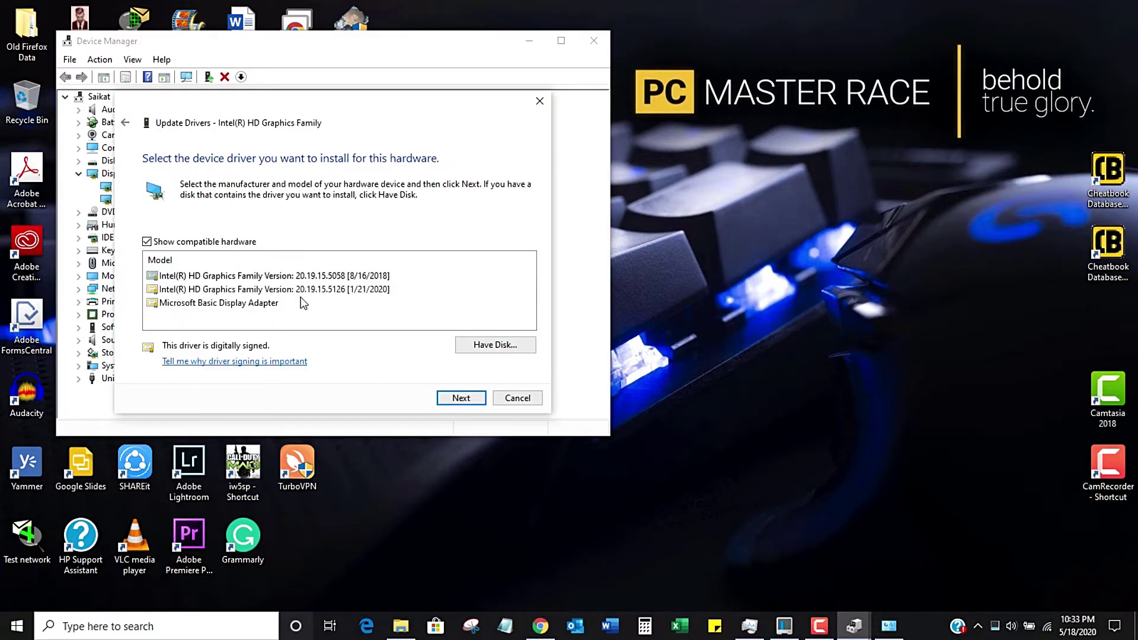
Show all drivers, then select manufacturer Intel Corporation and model Intel(R) HD Graphics 4400.
left_click(148, 242)
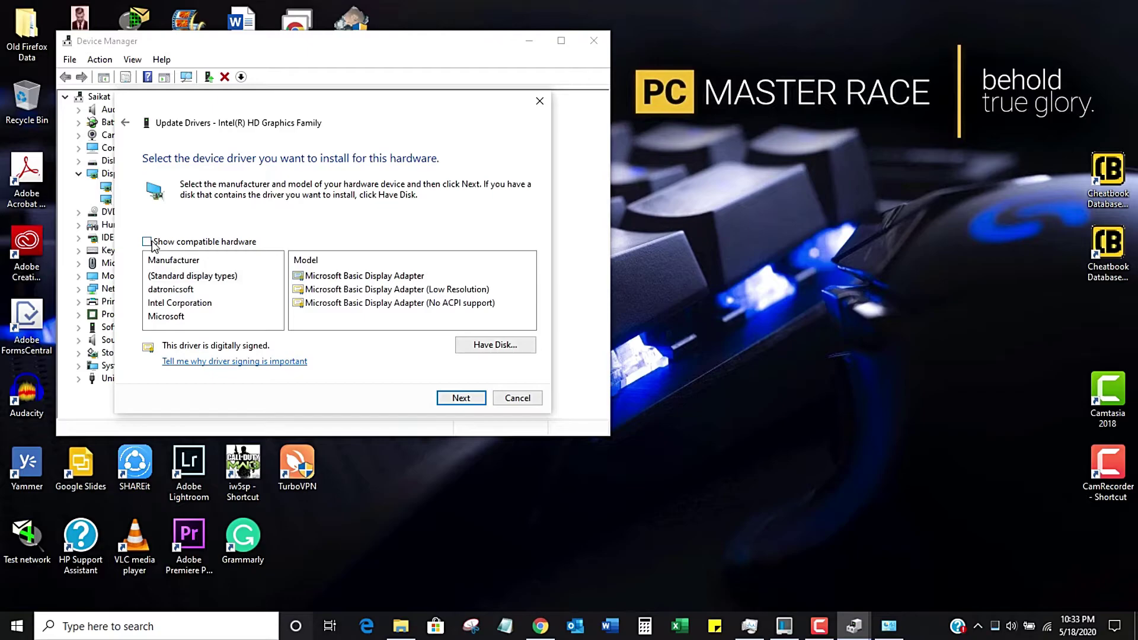
left_click(187, 305)
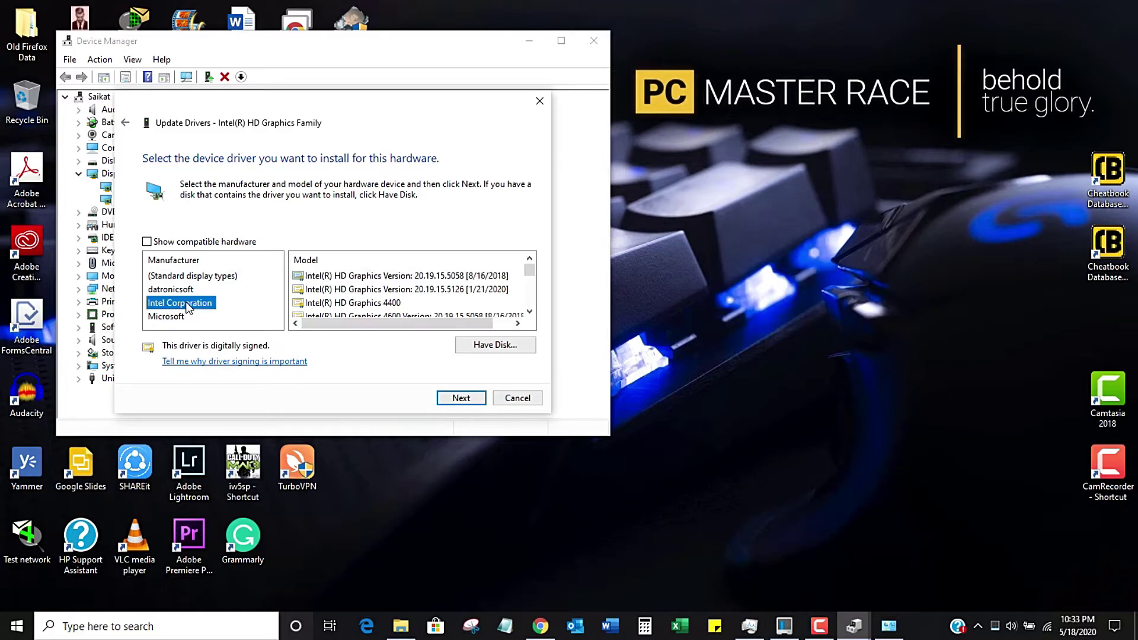
left_click_drag(532, 270, 522, 276)
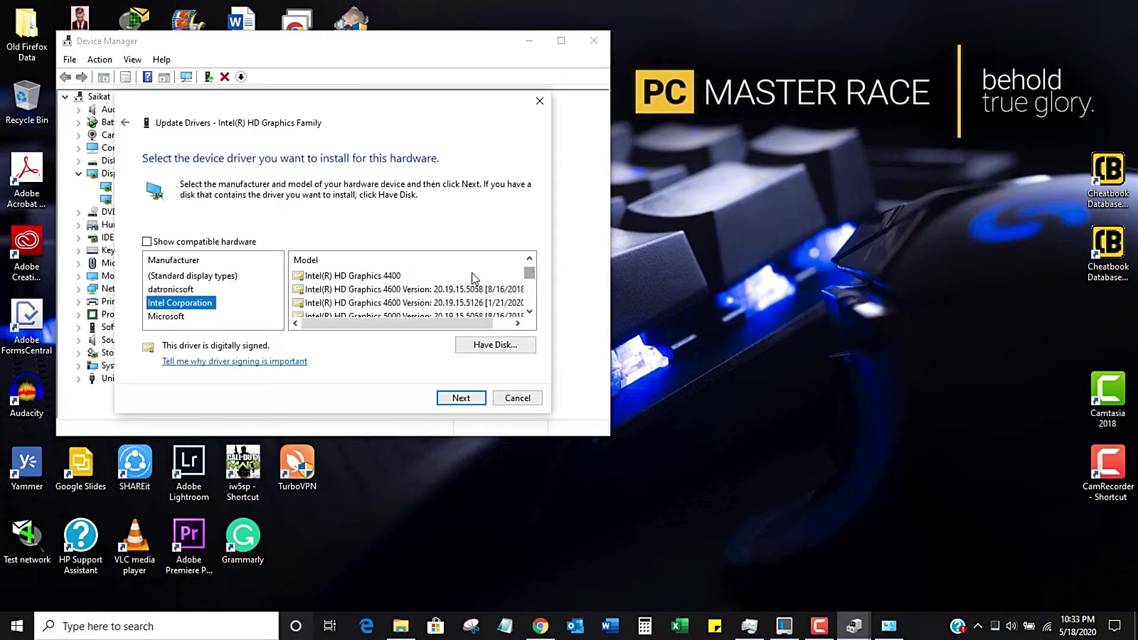
left_click(378, 276)
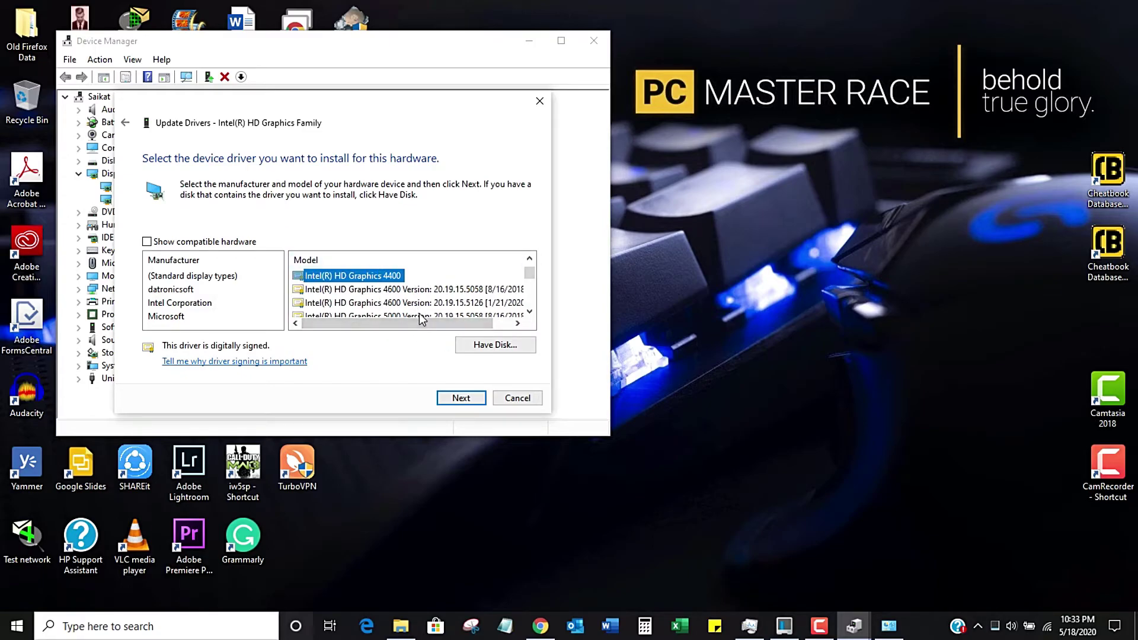
double_click(528, 260)
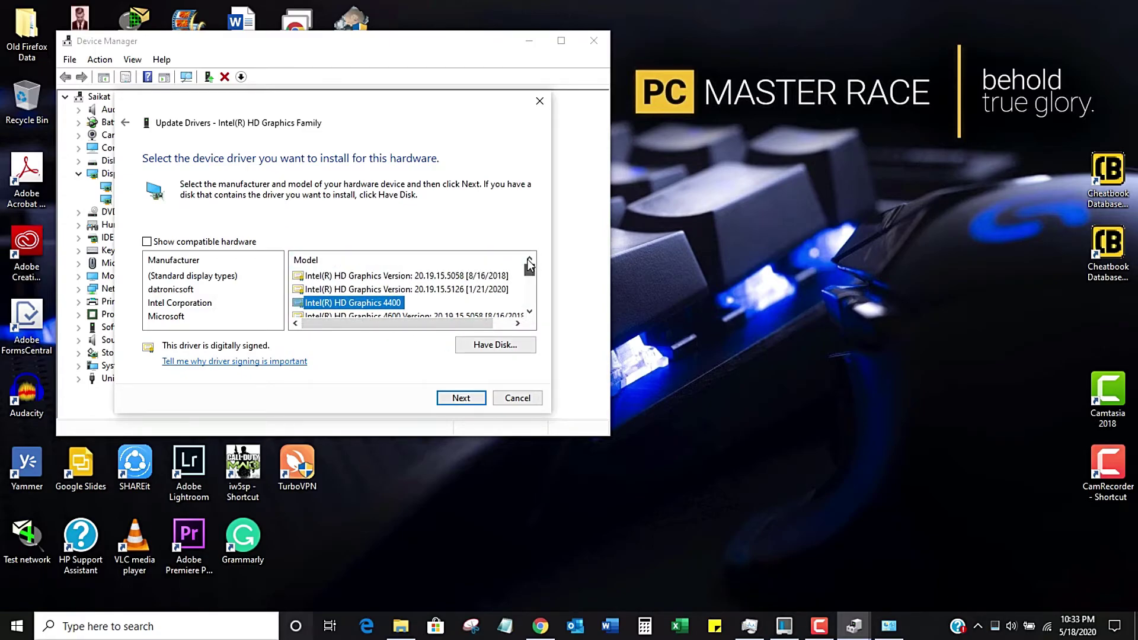
left_click_drag(530, 268, 532, 261)
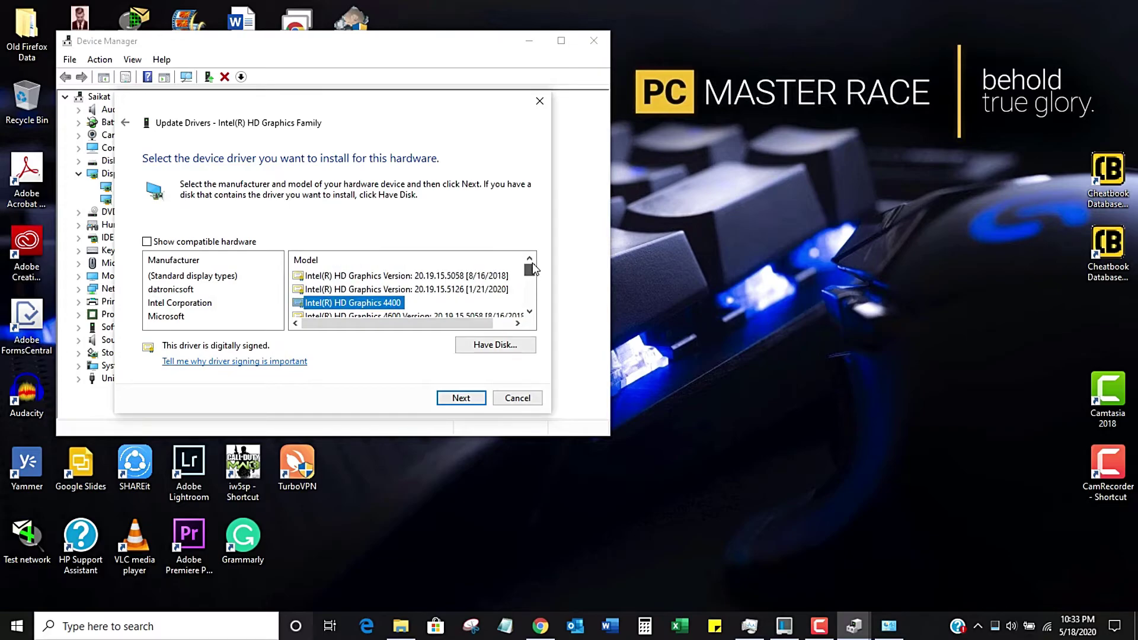